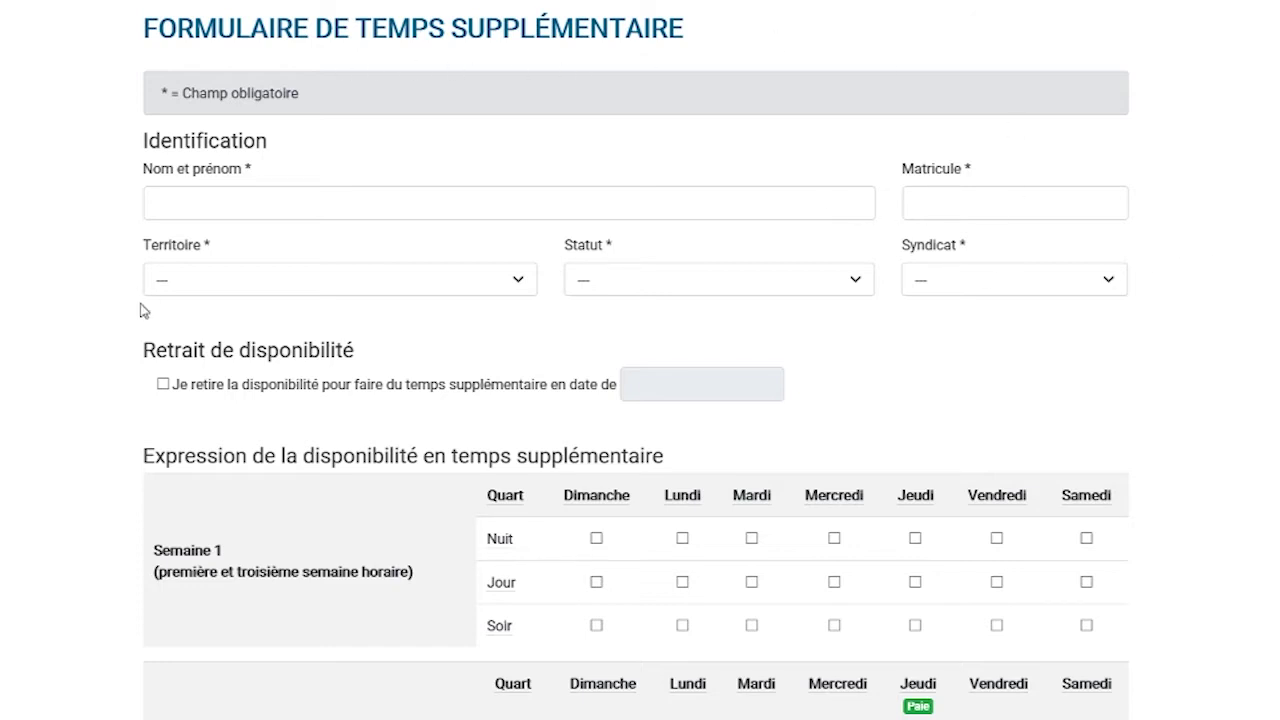
- Enter the employee's full name and employee number, and set Territoire to RLS Grande-Rivière/Hull/Gatineau
{"action": "left_click", "coordinate": [284, 201]}
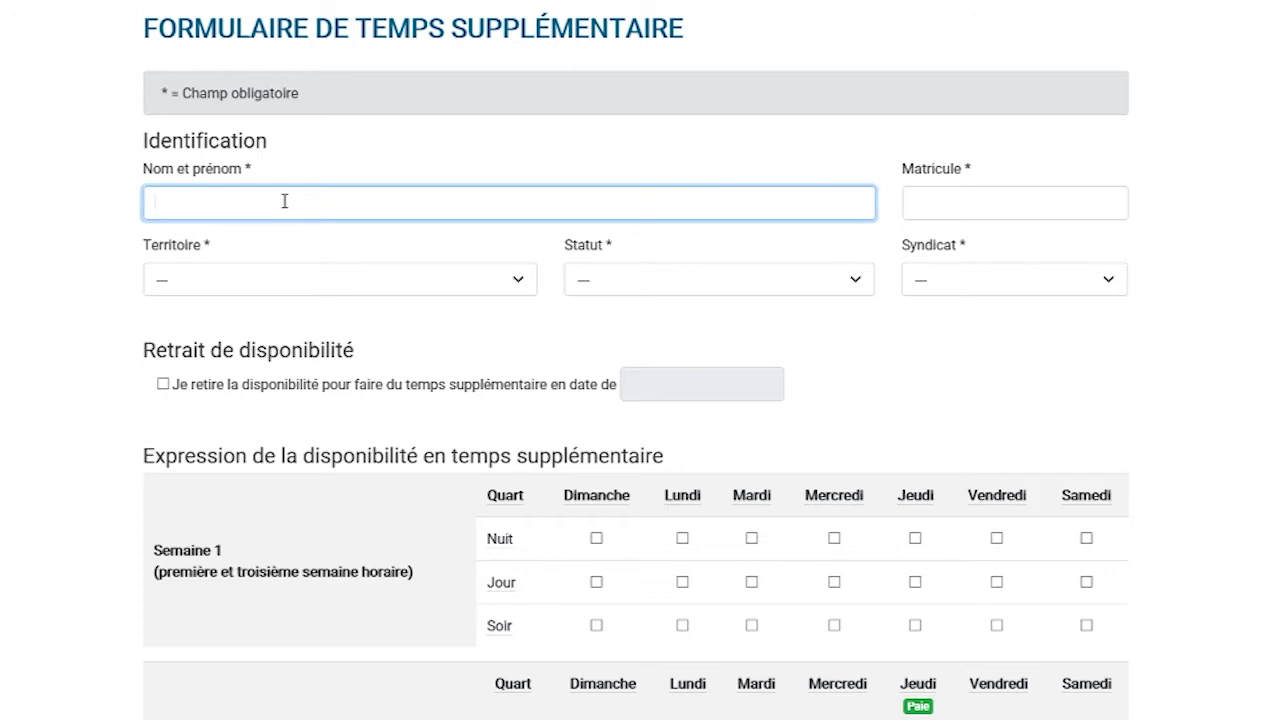
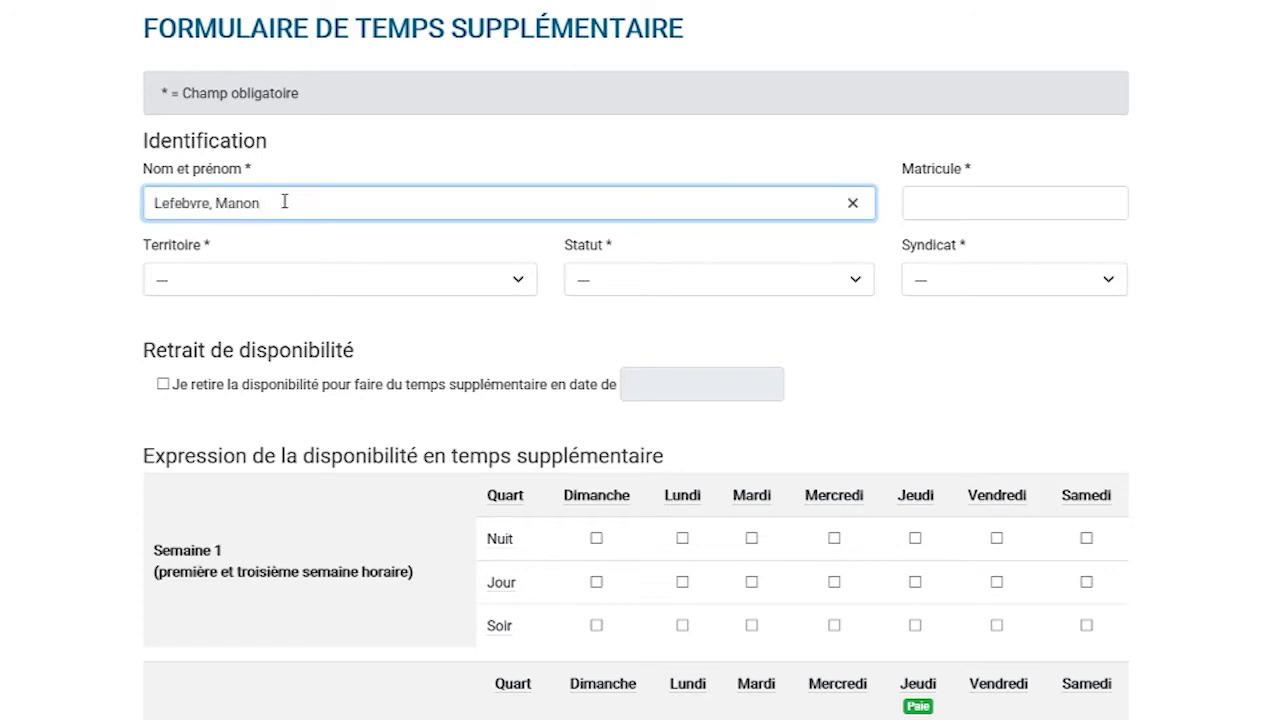
{"action": "left_click", "coordinate": [944, 200]}
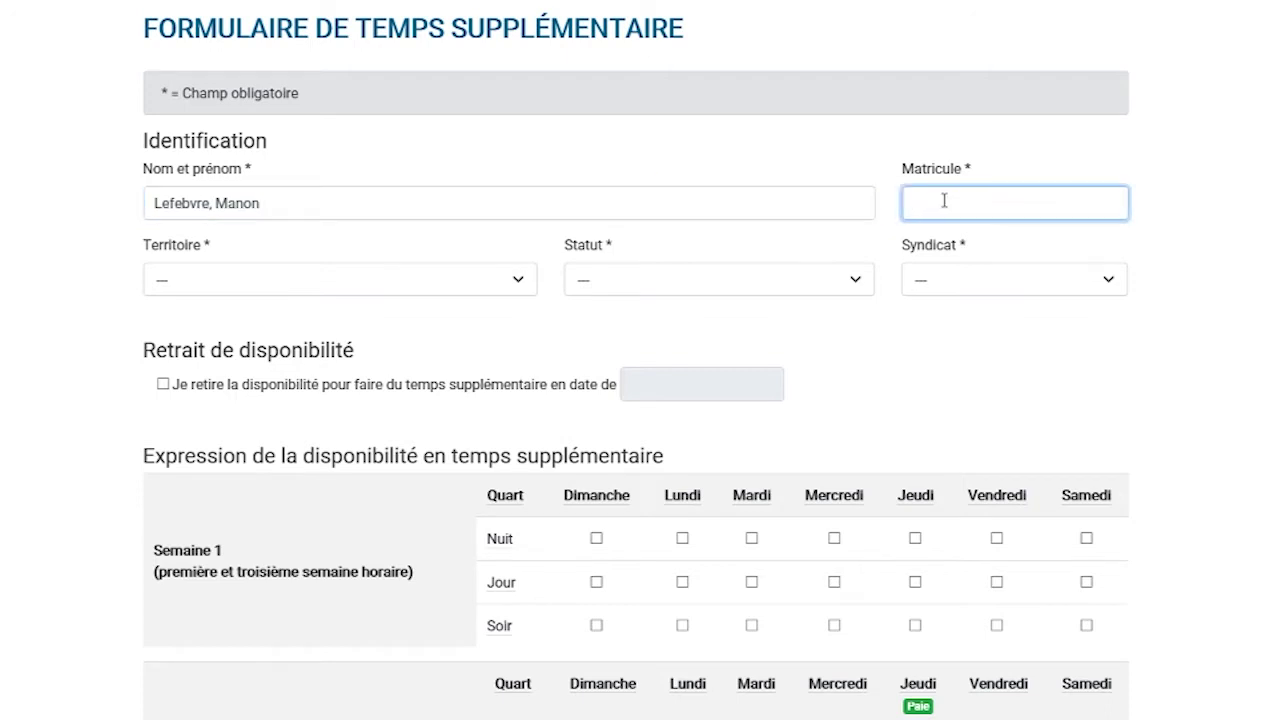
{"action": "type", "text": "26809"}
{"action": "left_click", "coordinate": [520, 284]}
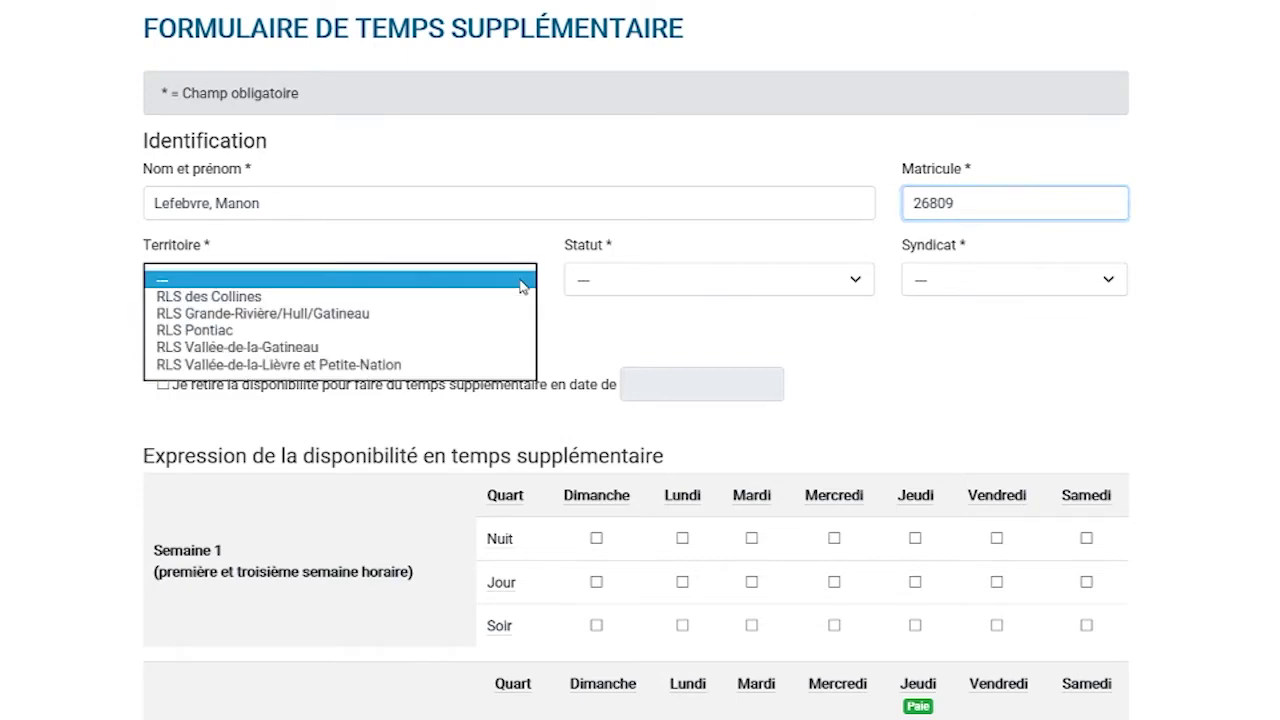
{"action": "left_click", "coordinate": [441, 314]}
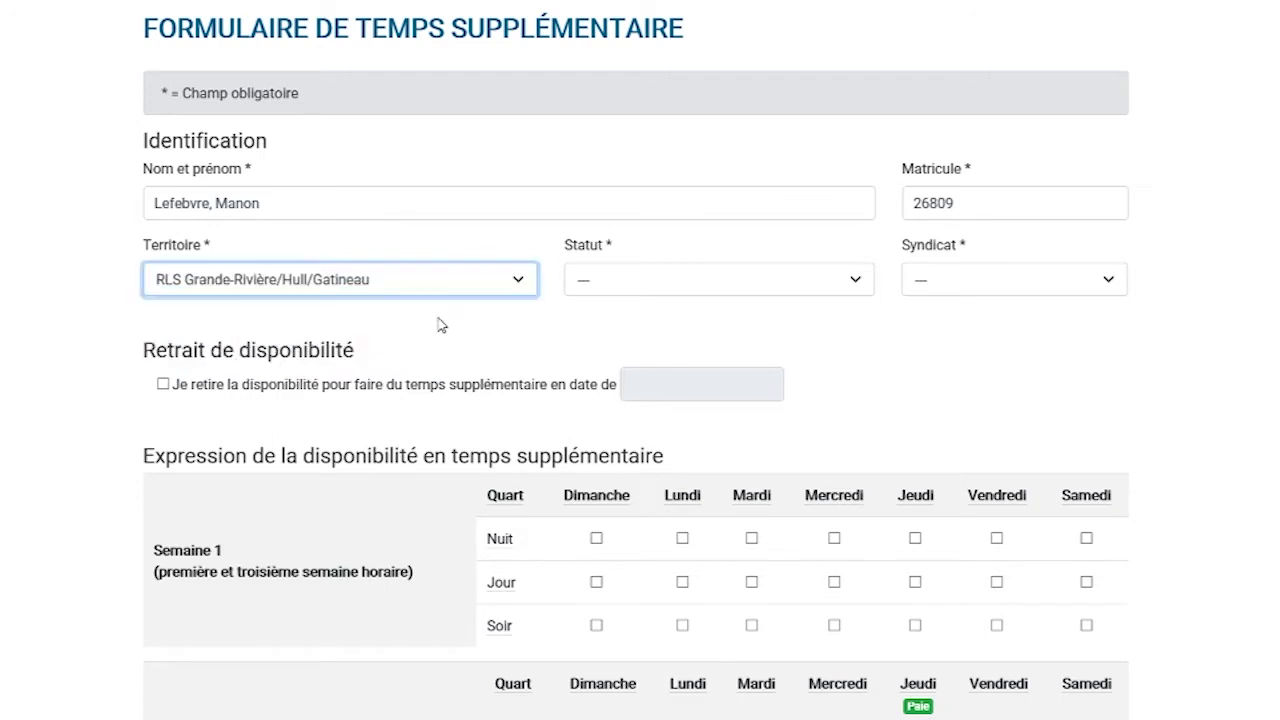
- Open the Statut dropdown to show the employment status options
{"action": "left_click", "coordinate": [855, 285]}
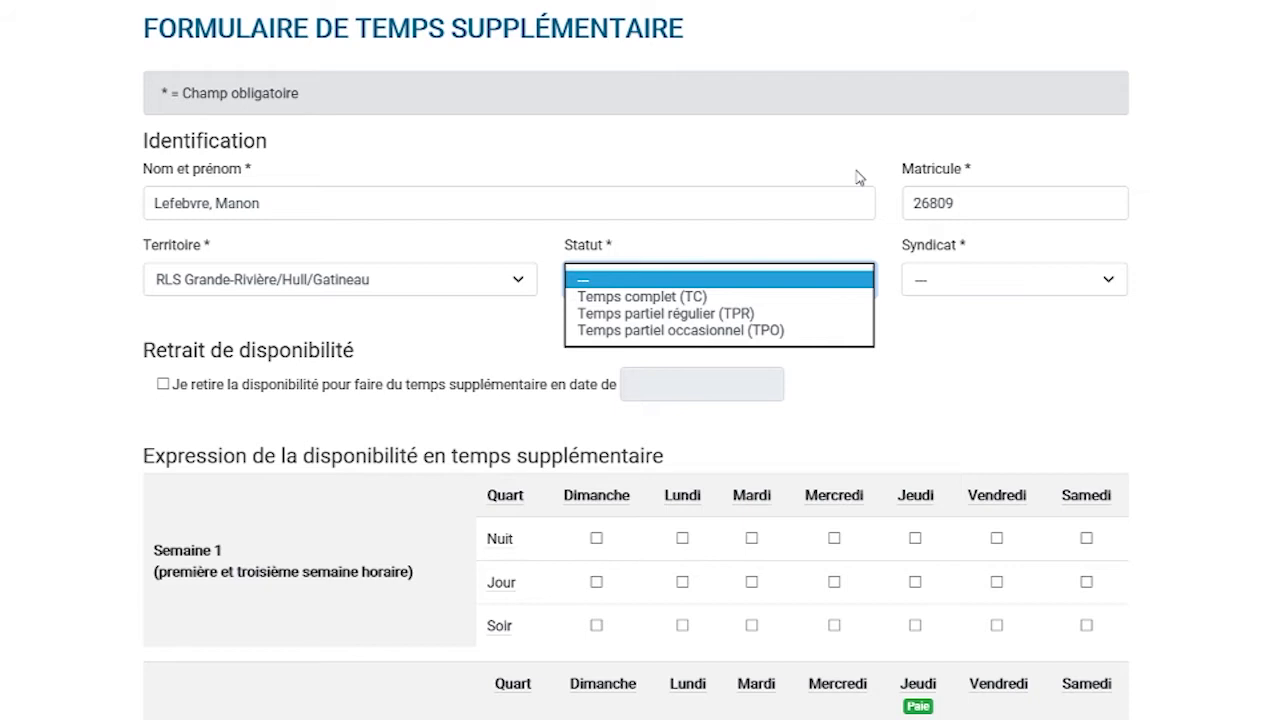
- Set Statut to Temps complet (TC) and Syndicat to APTS
{"action": "left_click", "coordinate": [676, 300]}
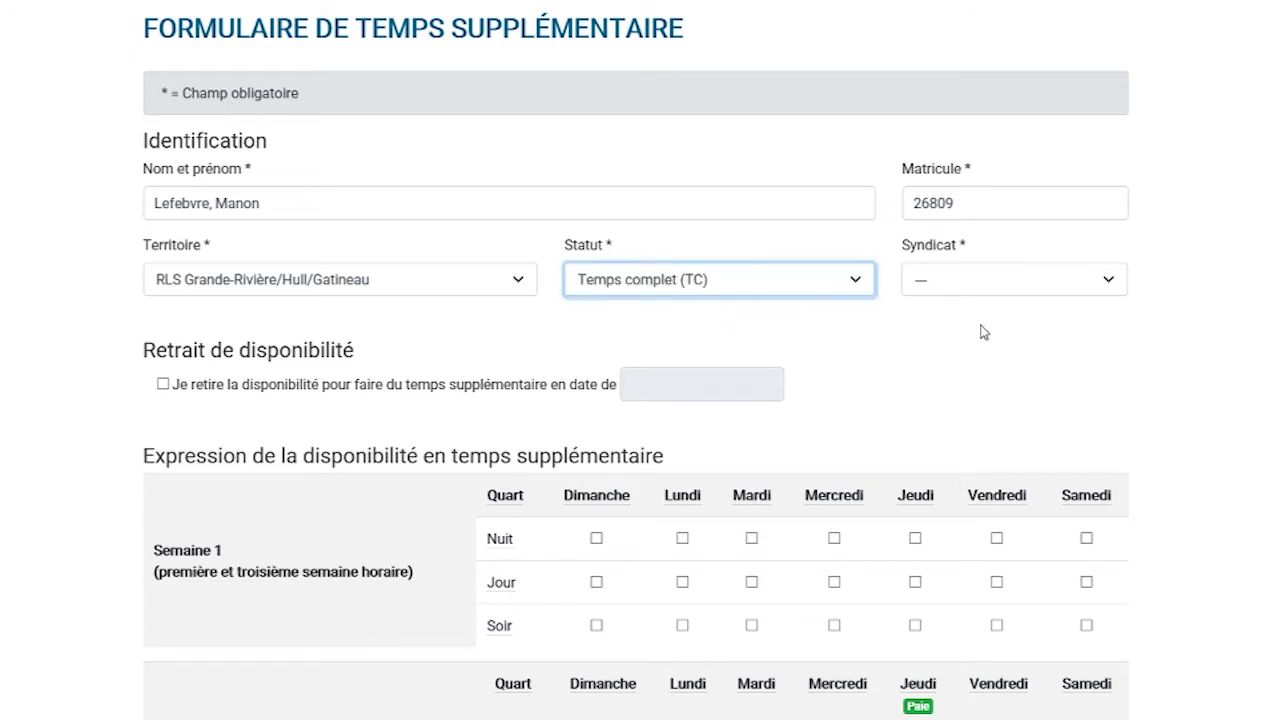
{"action": "left_click", "coordinate": [1050, 283]}
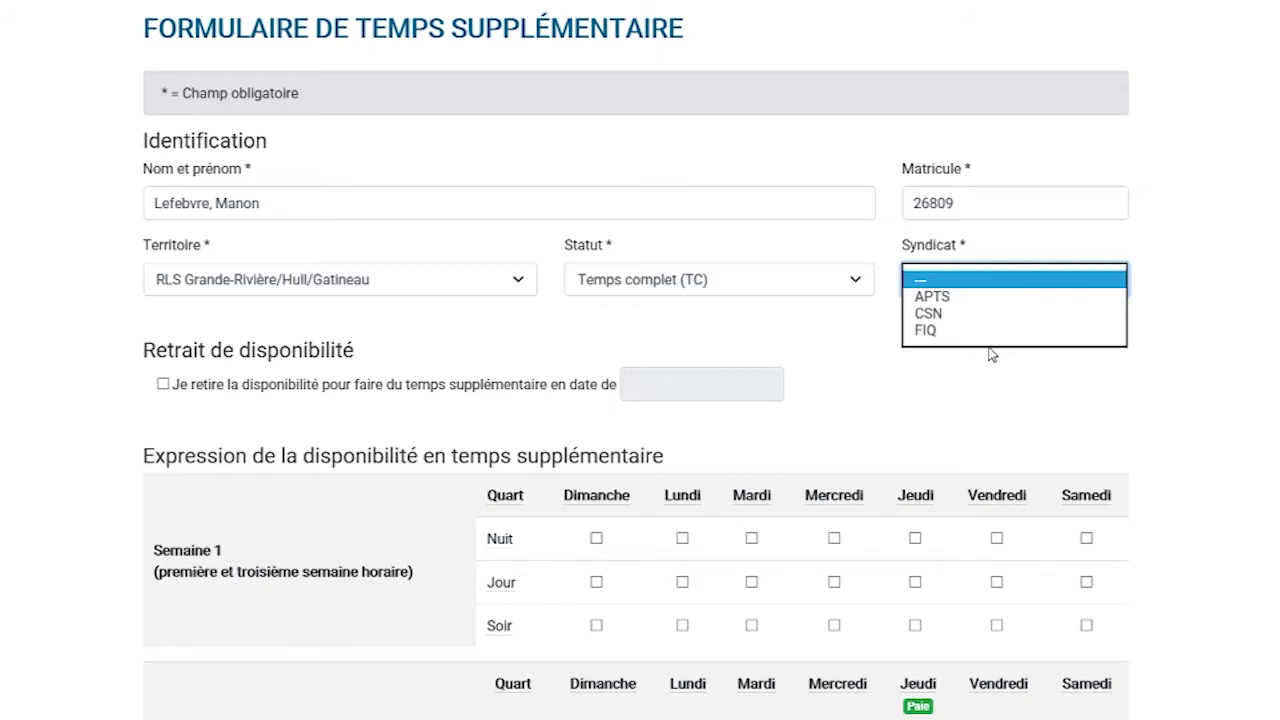
{"action": "left_click", "coordinate": [960, 298]}
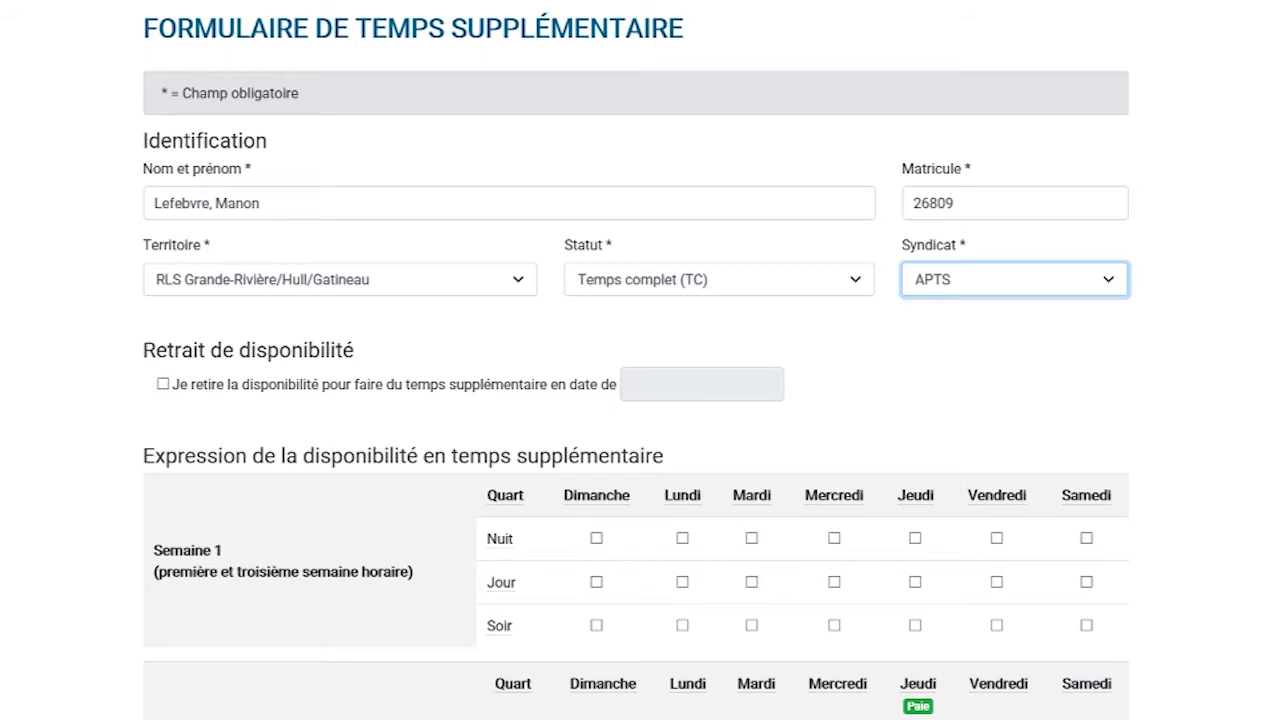
{"action": "left_click", "coordinate": [163, 384]}
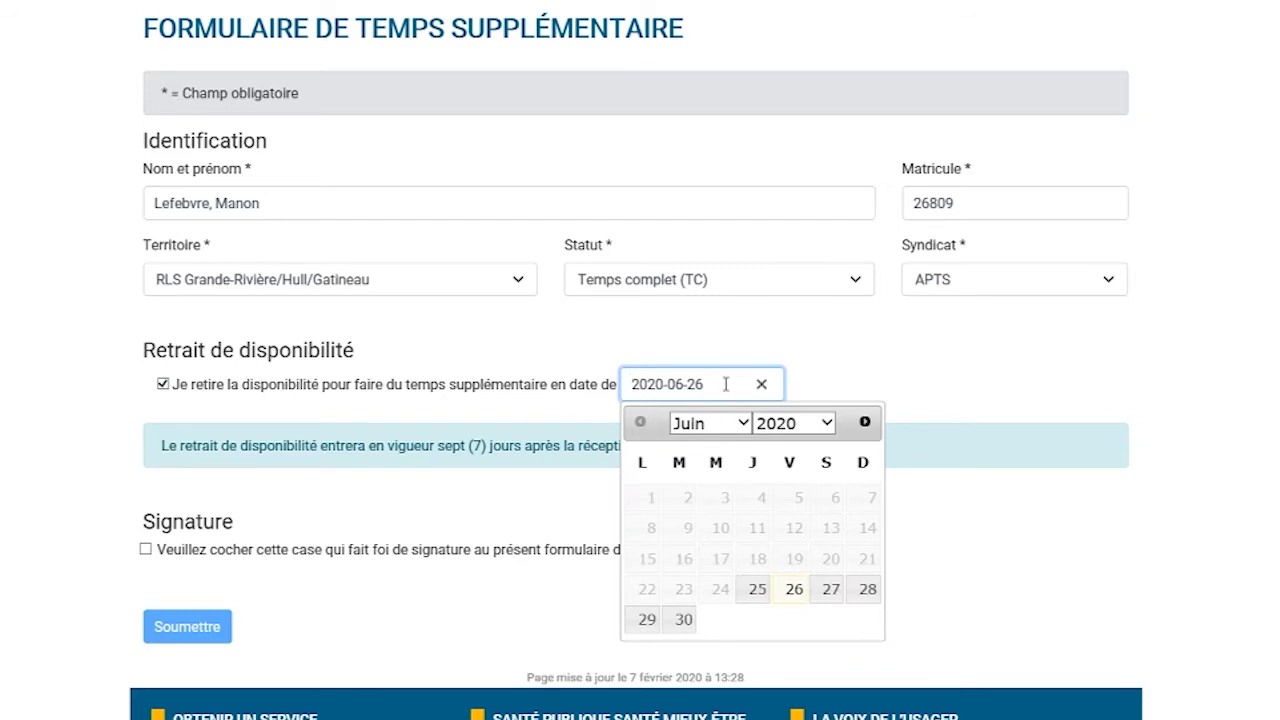
{"action": "left_click", "coordinate": [684, 620]}
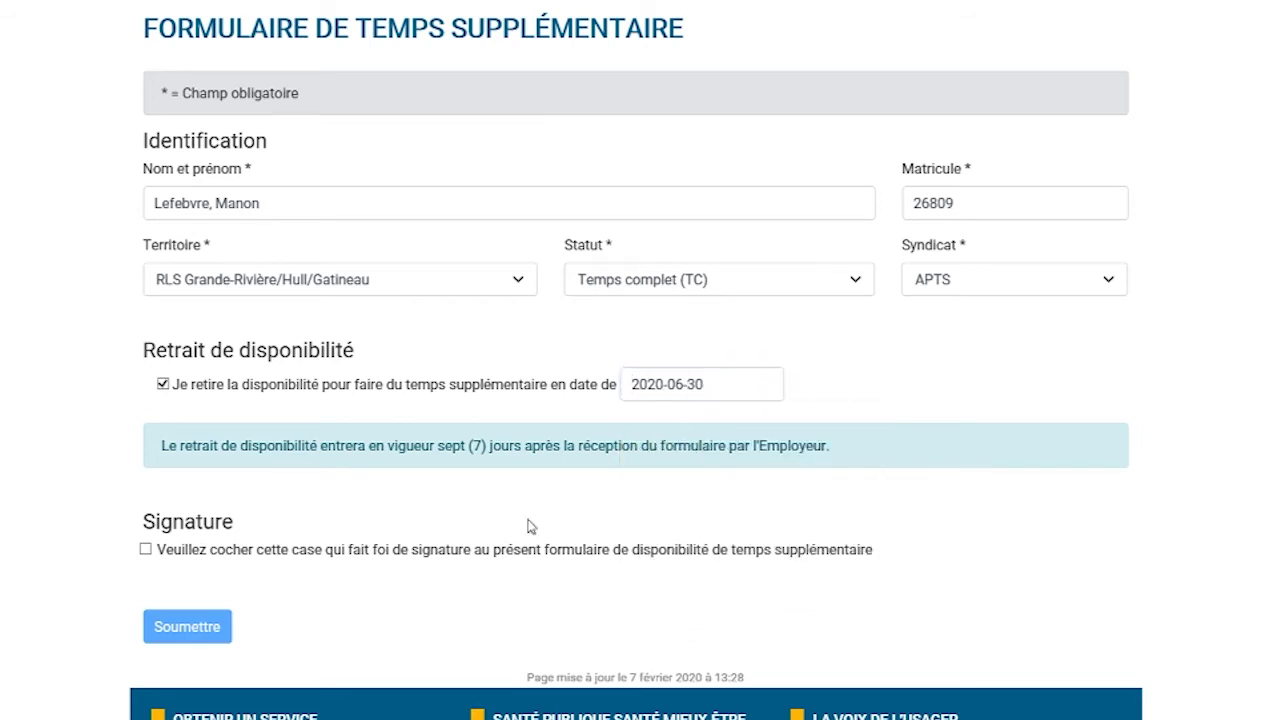
{"action": "left_click", "coordinate": [146, 553]}
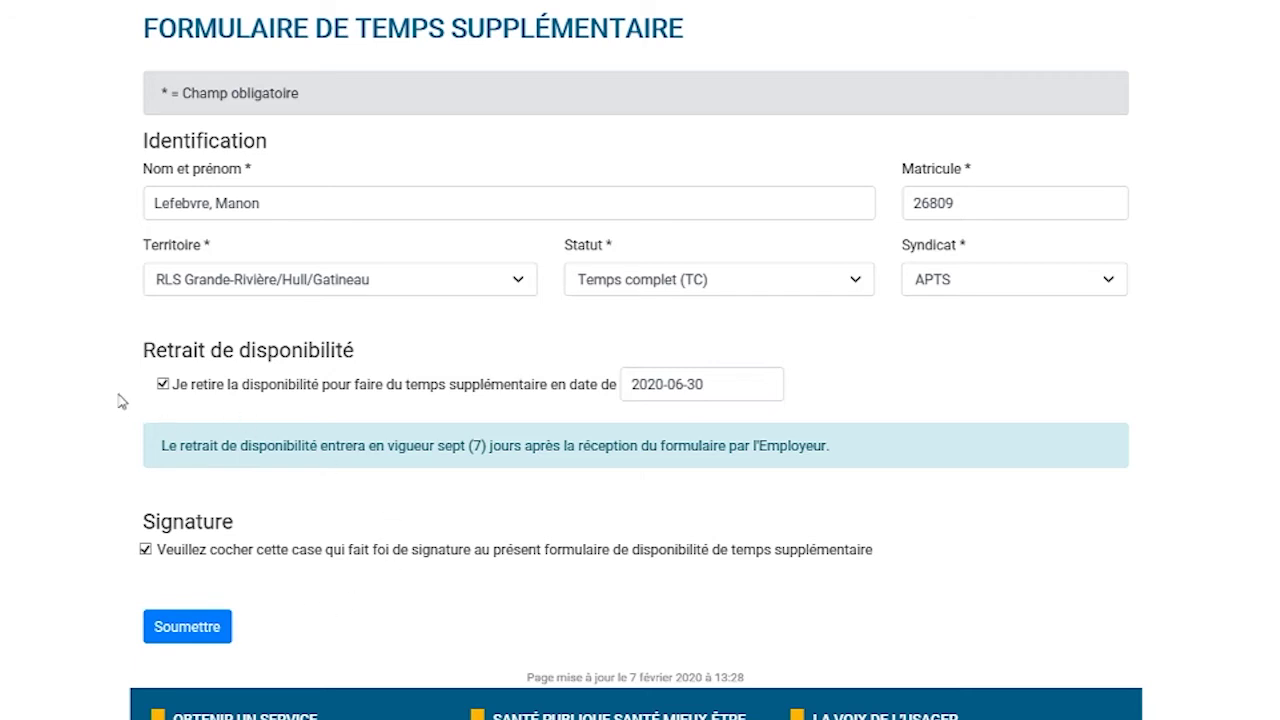
{"action": "left_click", "coordinate": [146, 549]}
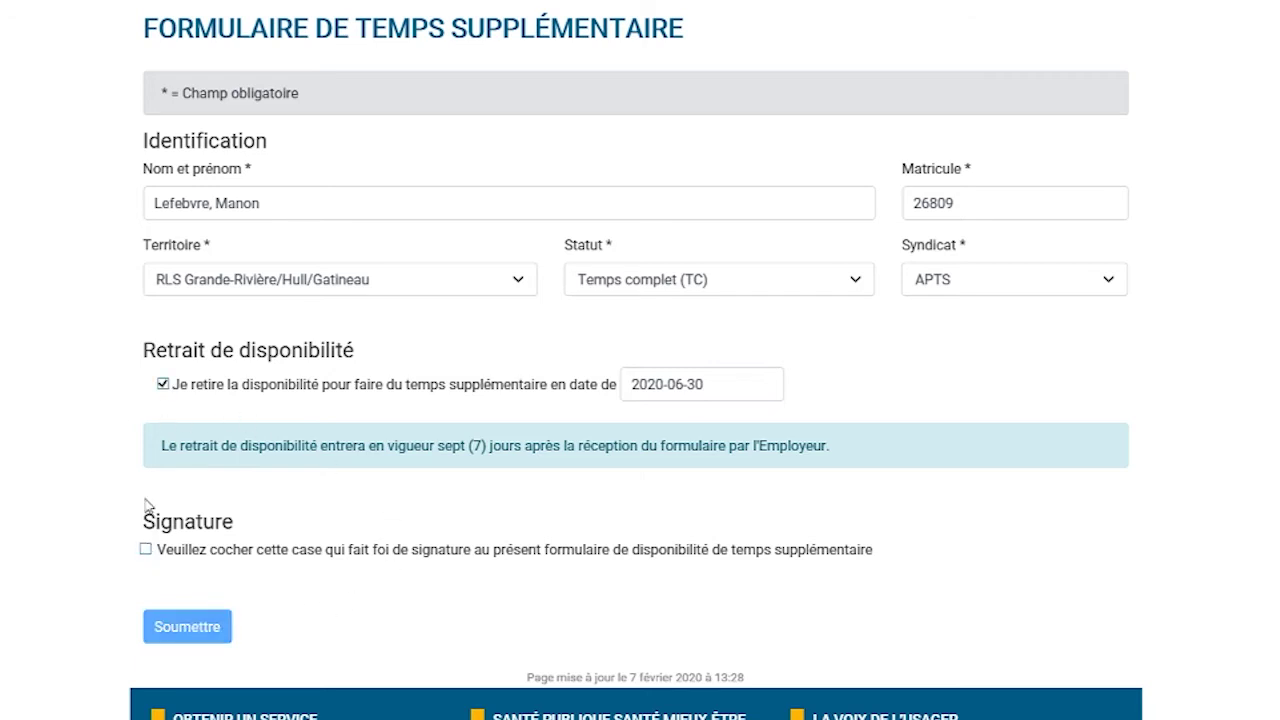
{"action": "left_click", "coordinate": [163, 385]}
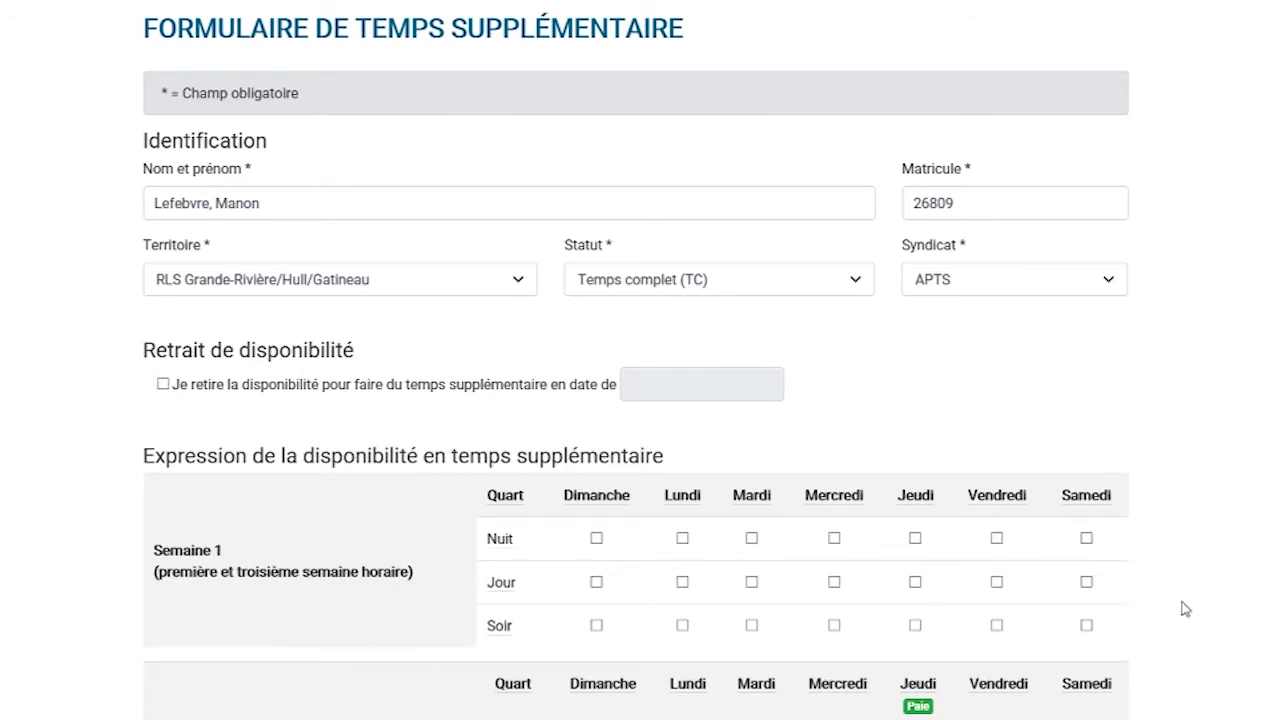
- Tick week 1 Sunday night, Monday day, Thursday night, Wednesday evening; week 2 Monday day, Thursday night
{"action": "scroll", "coordinate": [1183, 603], "scroll_direction": "down", "scroll_amount": 1}
{"action": "left_click", "coordinate": [597, 410]}
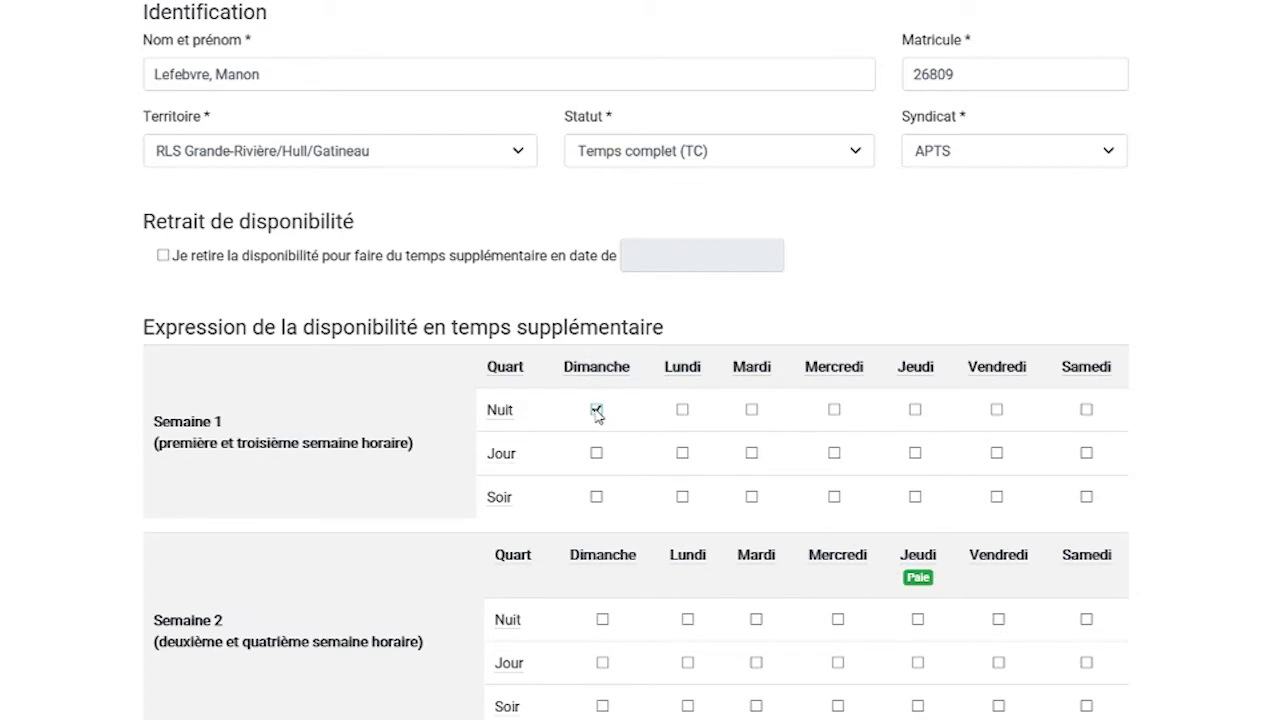
{"action": "left_click", "coordinate": [682, 453]}
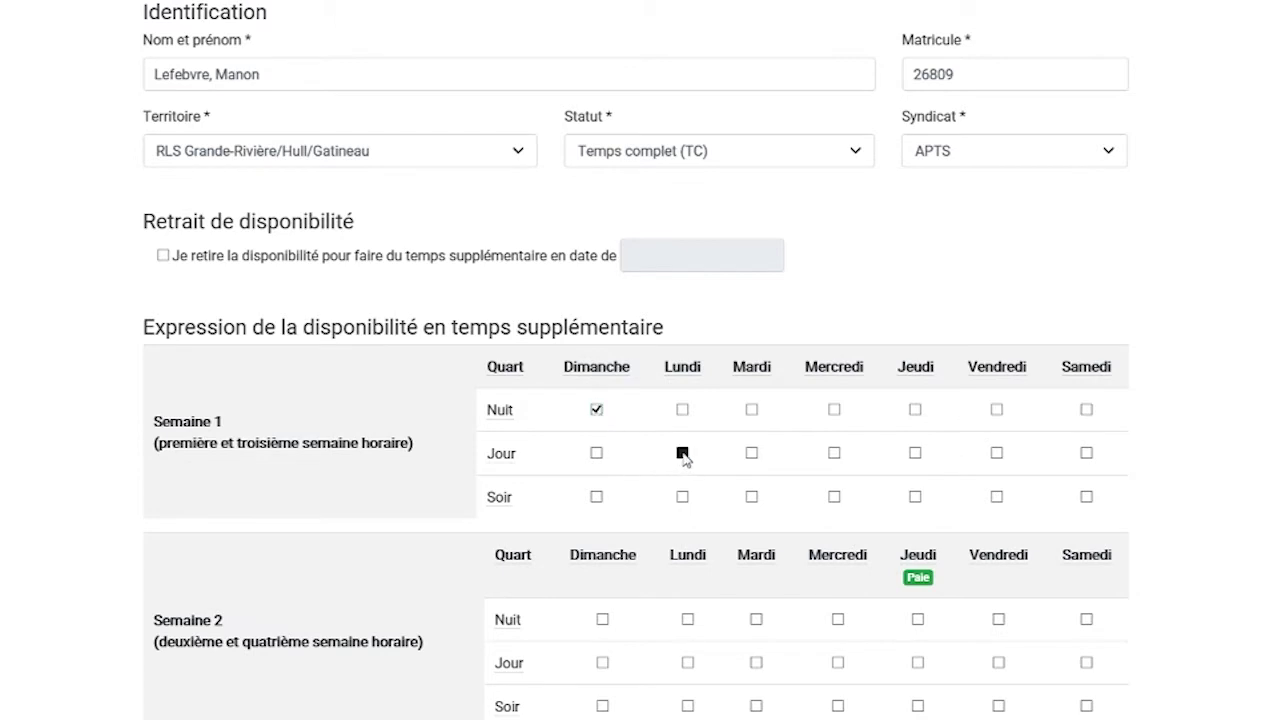
{"action": "left_click", "coordinate": [916, 410]}
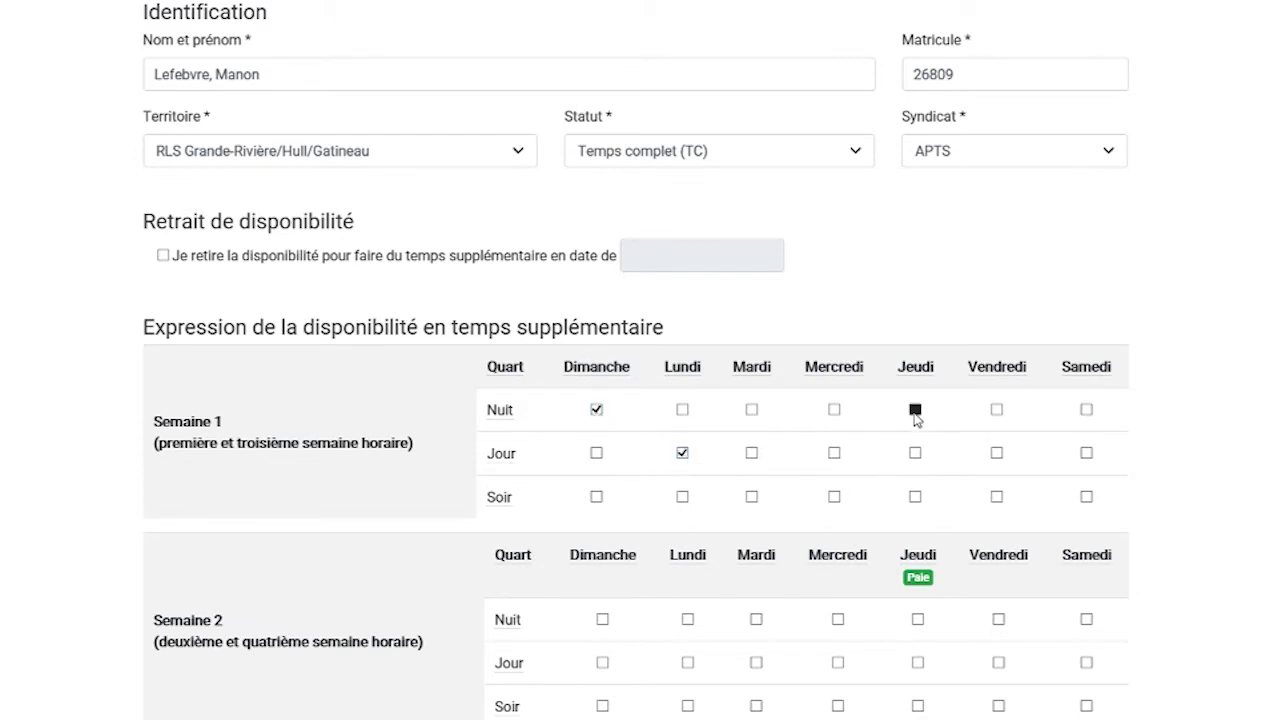
{"action": "left_click", "coordinate": [834, 497]}
{"action": "left_click", "coordinate": [687, 663]}
{"action": "left_click", "coordinate": [918, 619]}
- Also accept overtime on Horaire atypique / 12 heures, and reach the activity-centre field
{"action": "scroll", "coordinate": [920, 700], "scroll_direction": "down", "scroll_amount": 1}
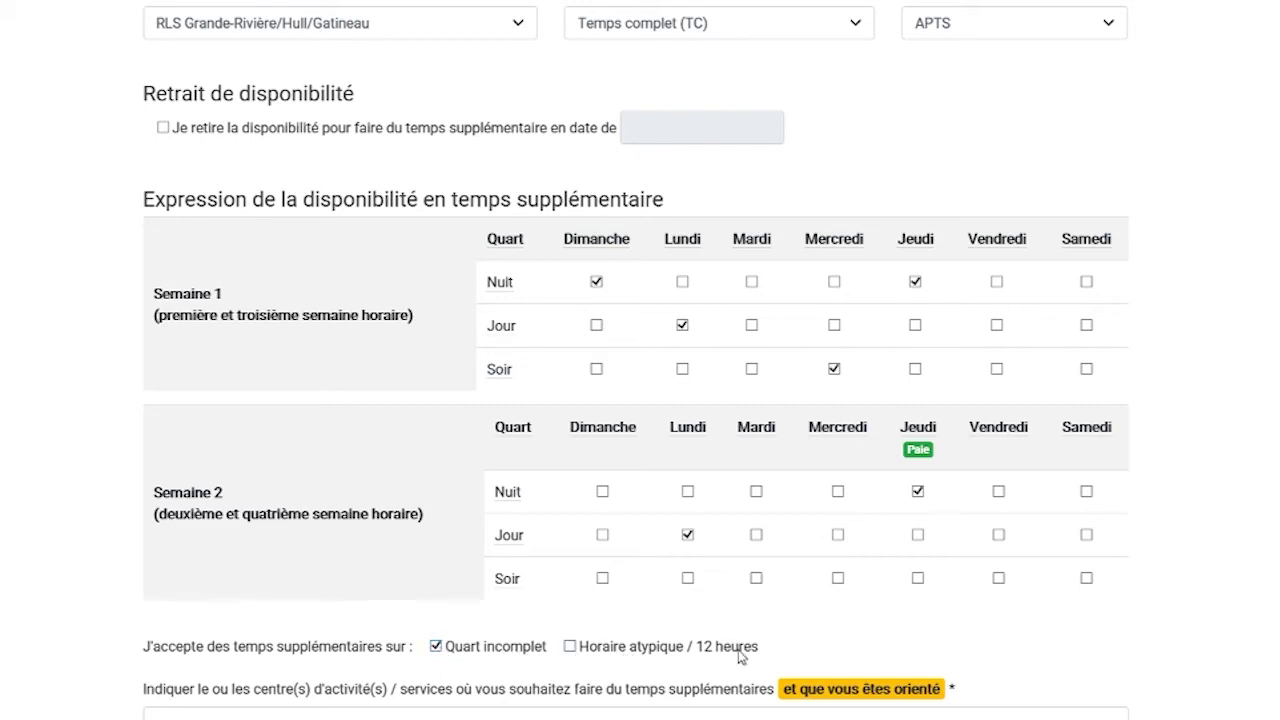
{"action": "left_click", "coordinate": [571, 647]}
{"action": "scroll", "coordinate": [205, 622], "scroll_direction": "down", "scroll_amount": 1}
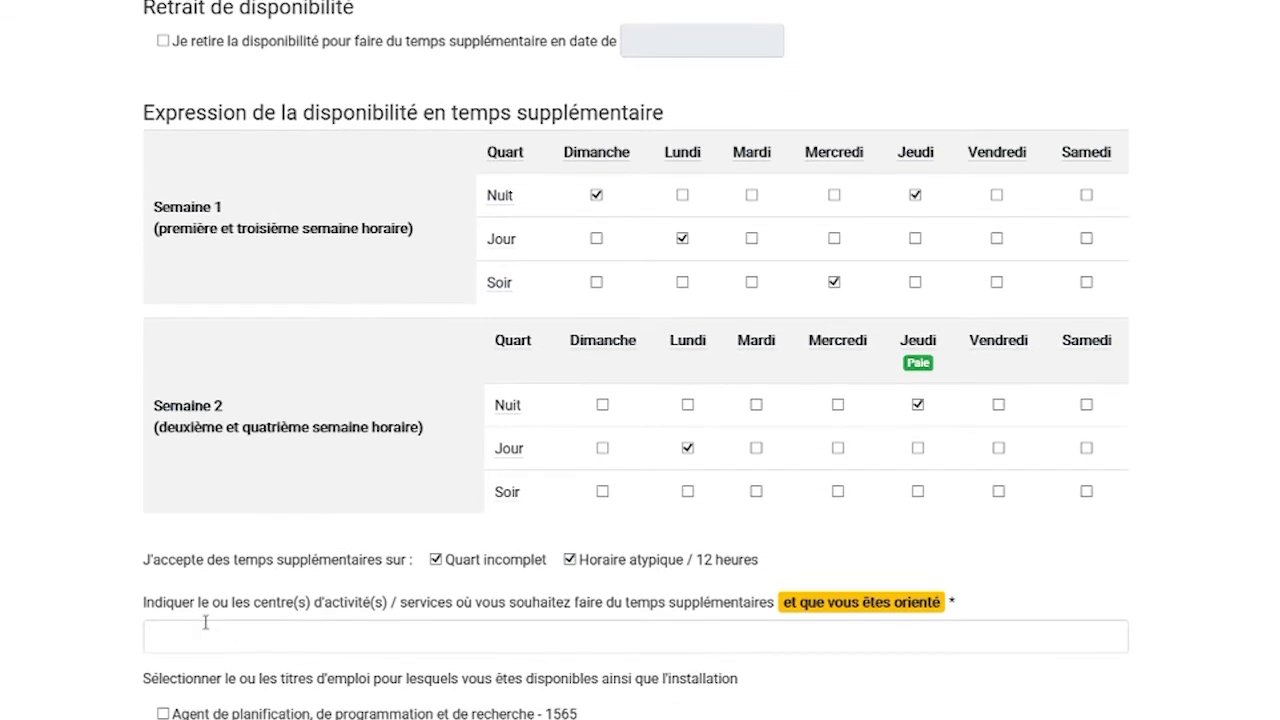
{"action": "scroll", "coordinate": [205, 622], "scroll_direction": "down", "scroll_amount": 1}
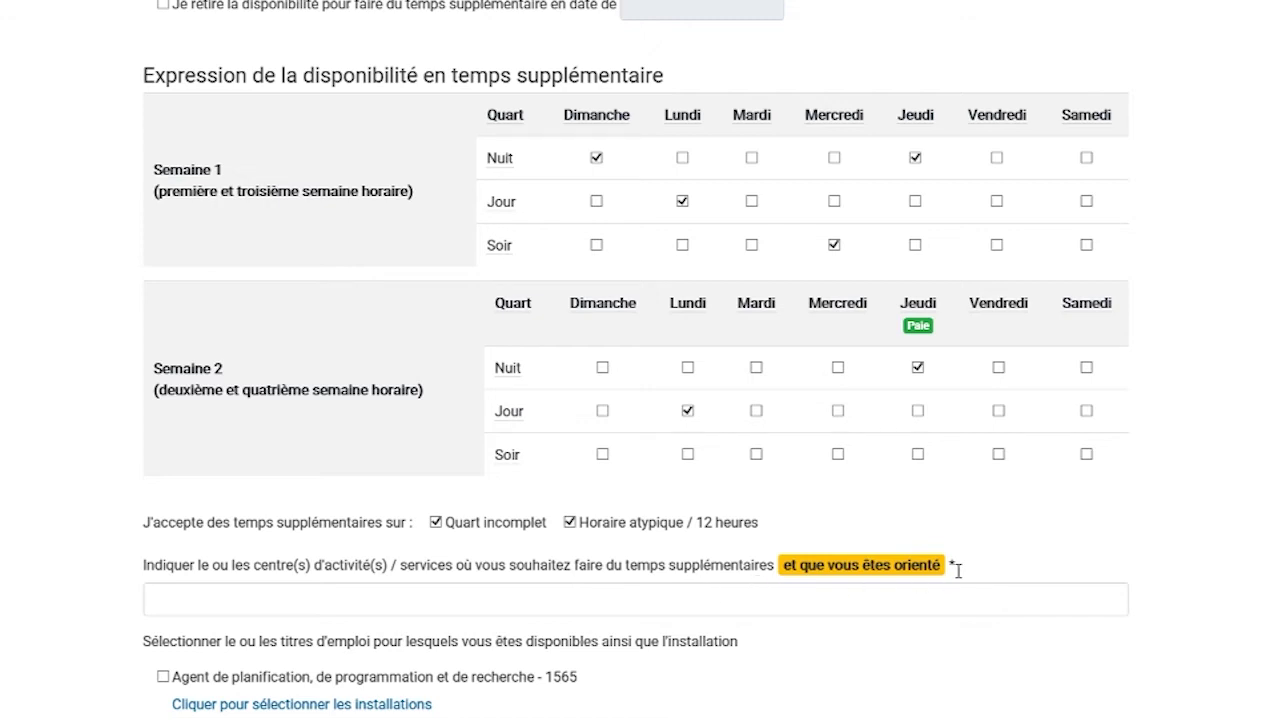
{"action": "left_click", "coordinate": [172, 600]}
- Enter 'physio hull et gatineau' as the desired activity centres
{"action": "scroll", "coordinate": [172, 600], "scroll_direction": "down", "scroll_amount": 1}
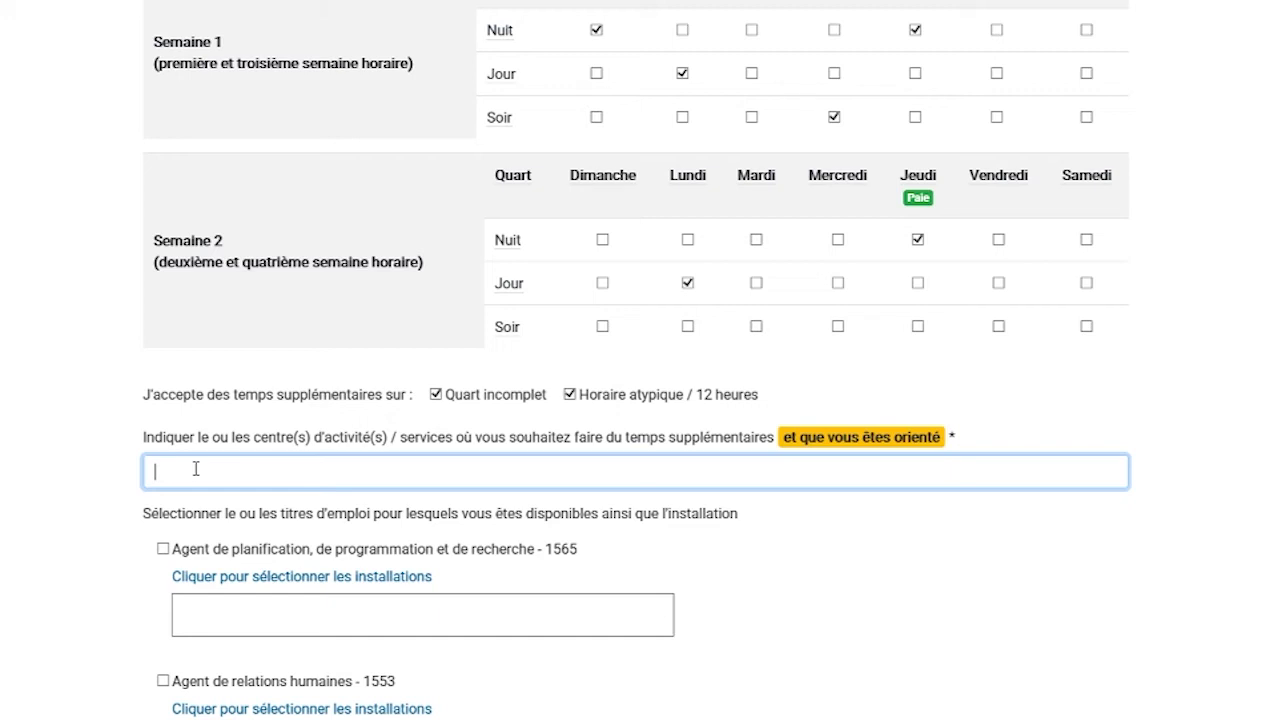
{"action": "type", "text": "physio hull et gatineau"}
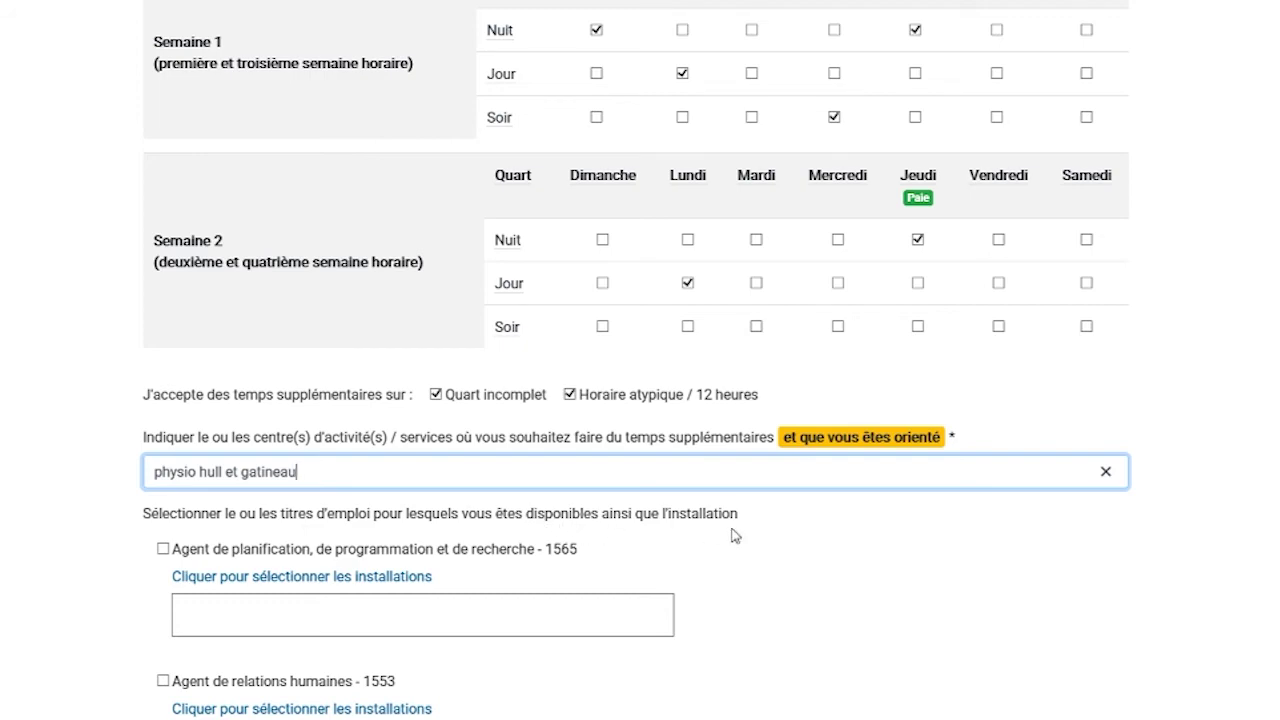
{"action": "scroll", "coordinate": [735, 536], "scroll_direction": "down", "scroll_amount": 10}
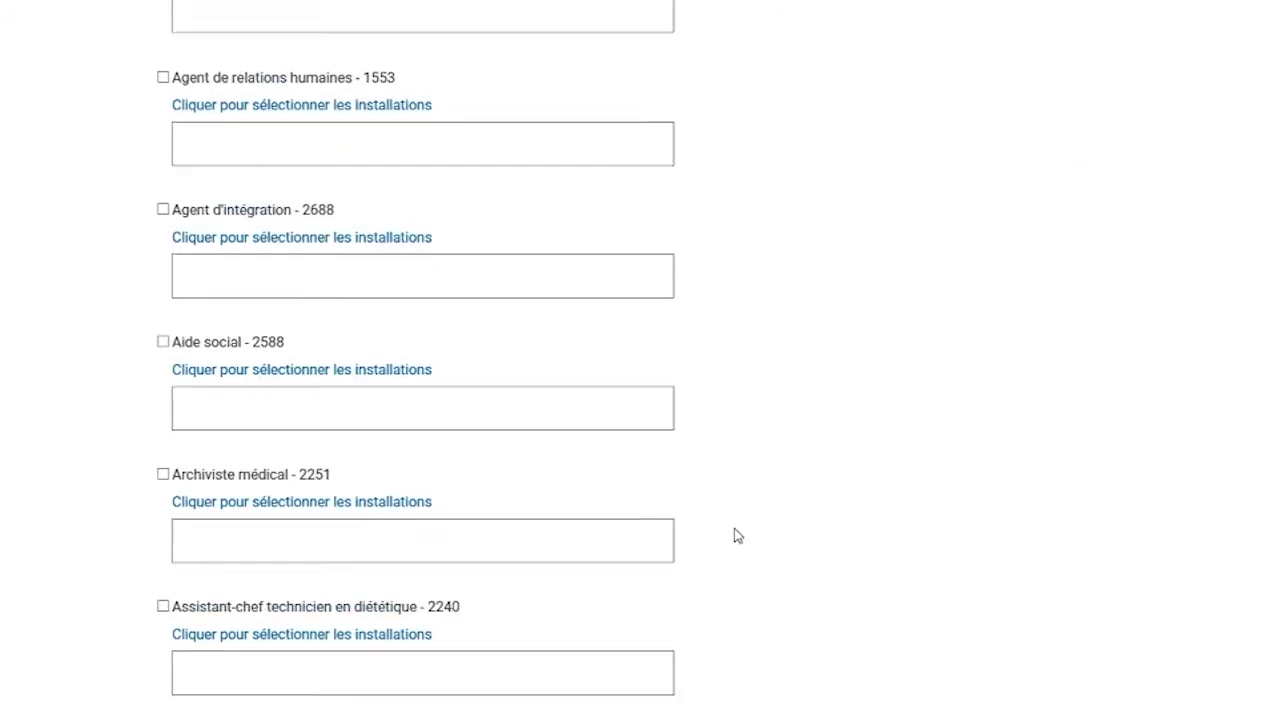
- Tick the Physiothérapeute - 1233 job title
{"action": "scroll", "coordinate": [738, 537], "scroll_direction": "down", "scroll_amount": 1}
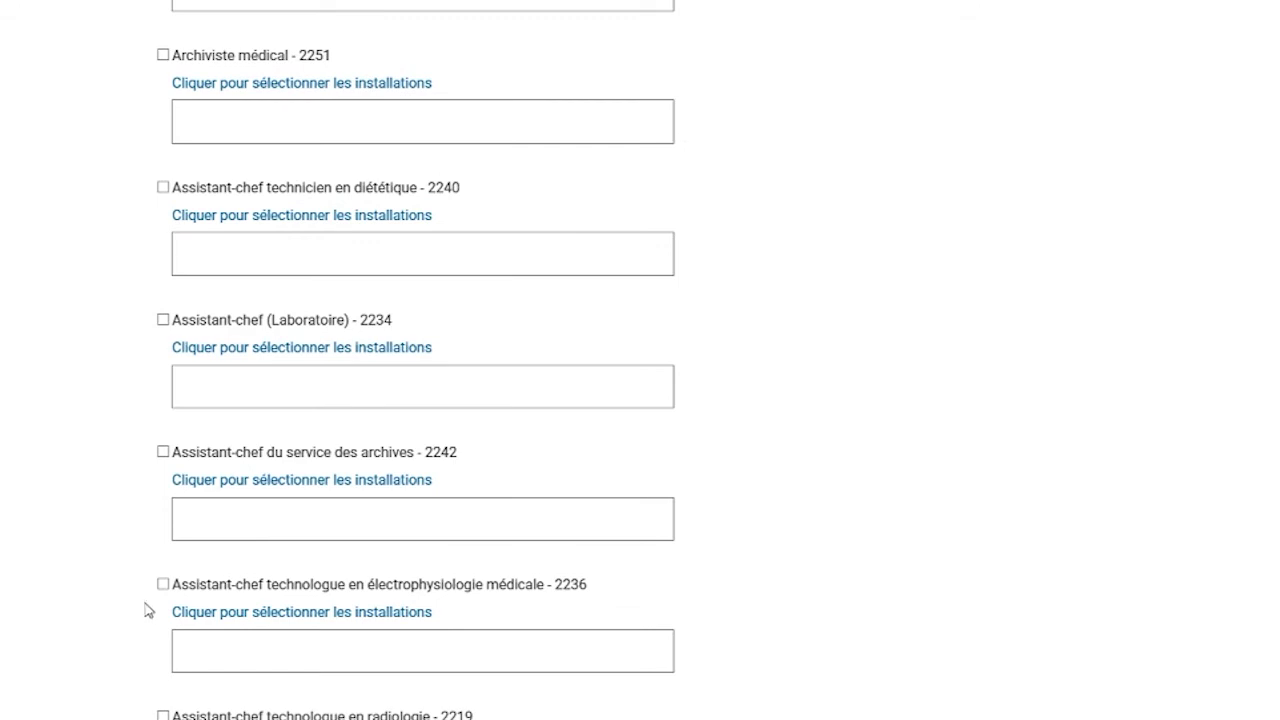
{"action": "scroll", "coordinate": [113, 590], "scroll_direction": "down", "scroll_amount": 14}
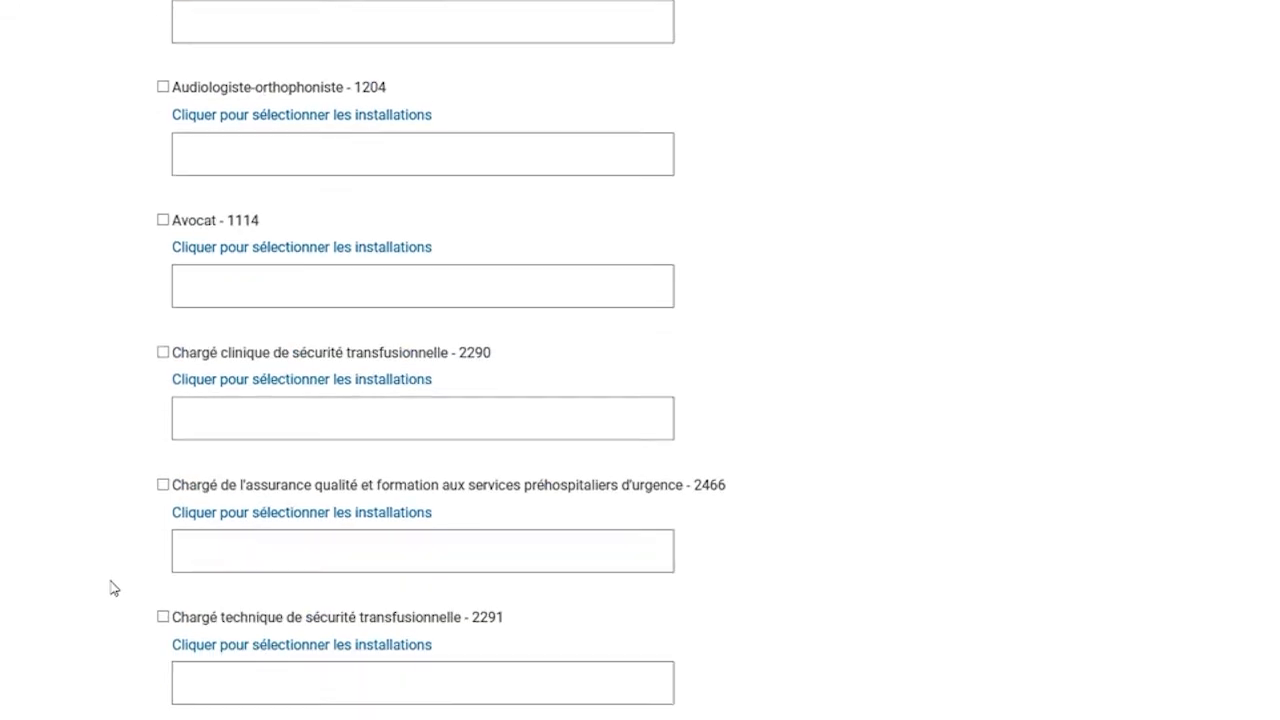
{"action": "scroll", "coordinate": [117, 597], "scroll_direction": "down", "scroll_amount": 20}
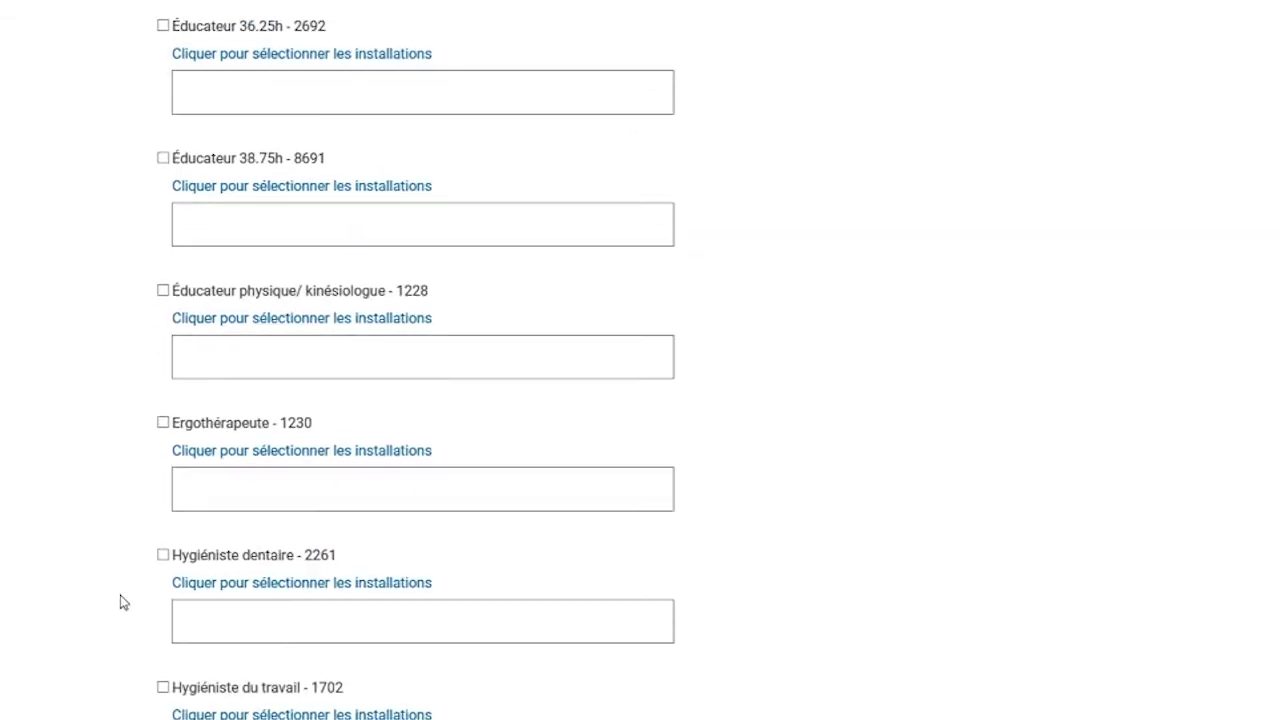
{"action": "scroll", "coordinate": [120, 596], "scroll_direction": "down", "scroll_amount": 6}
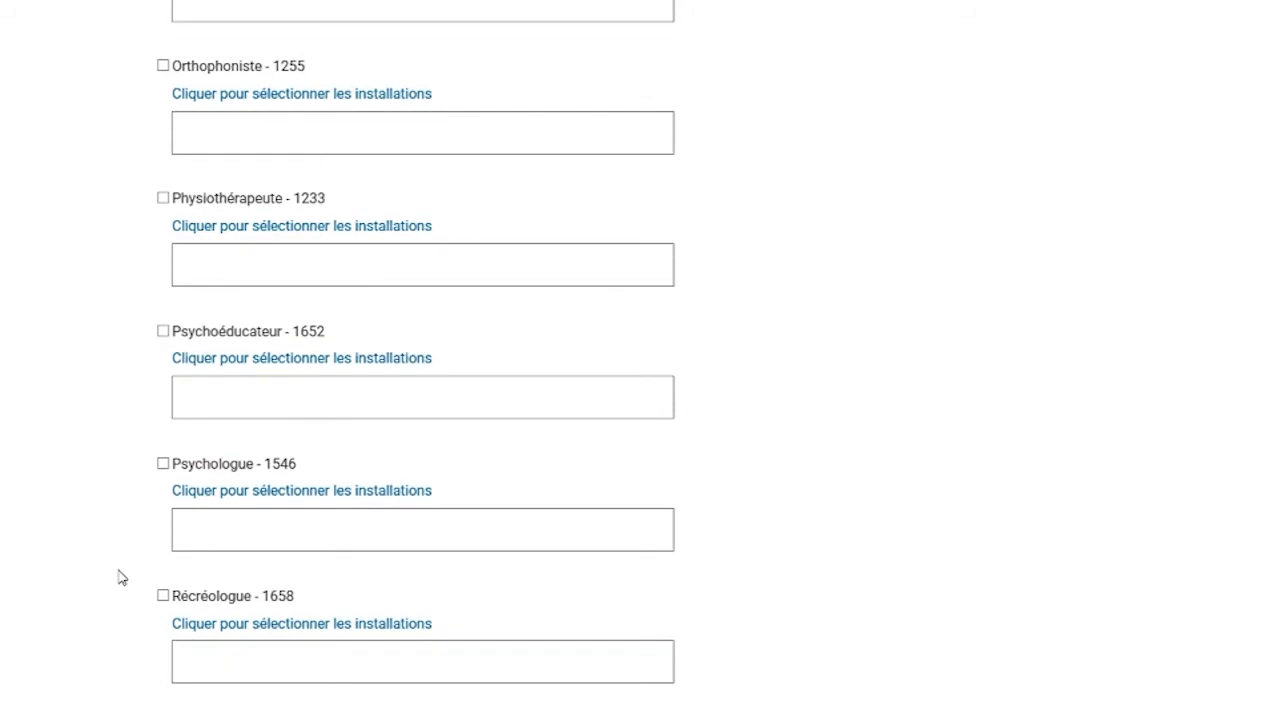
{"action": "left_click", "coordinate": [163, 198]}
- Select Hôpital de Hull and Hôpital de Gatineau as its installations and close the list
{"action": "left_click", "coordinate": [309, 237]}
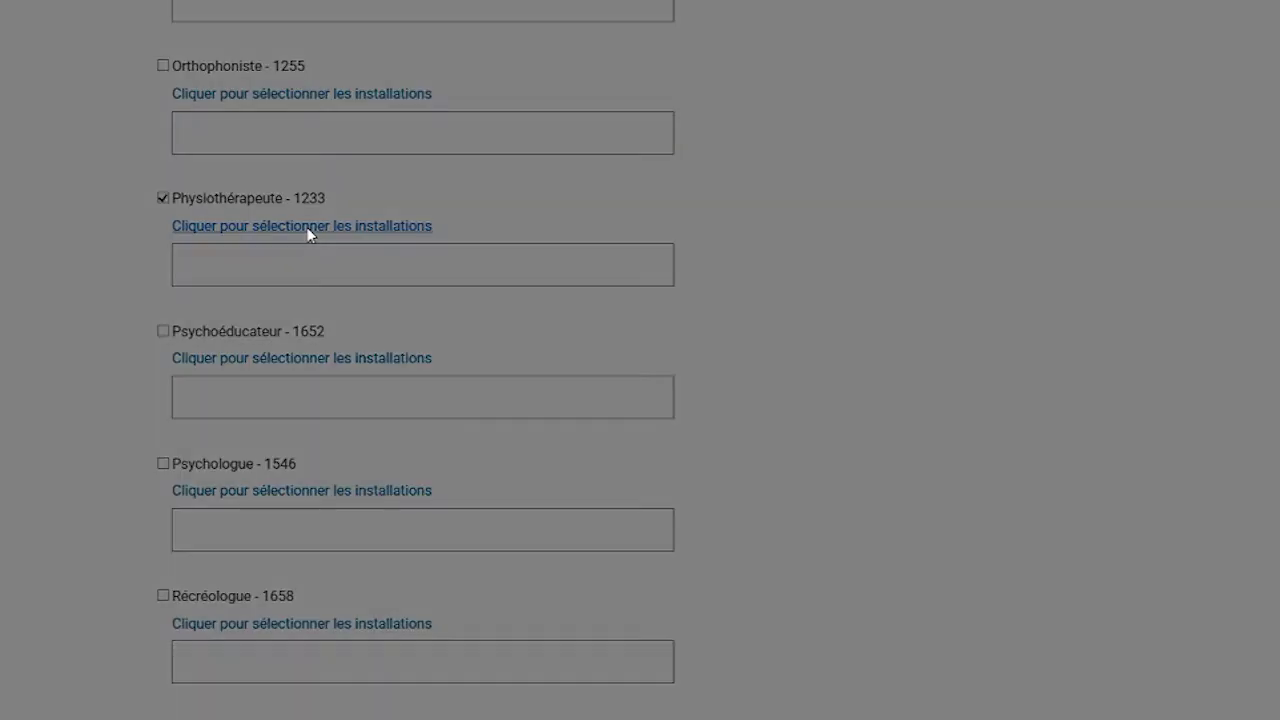
{"action": "scroll", "coordinate": [601, 392], "scroll_direction": "down", "scroll_amount": 10}
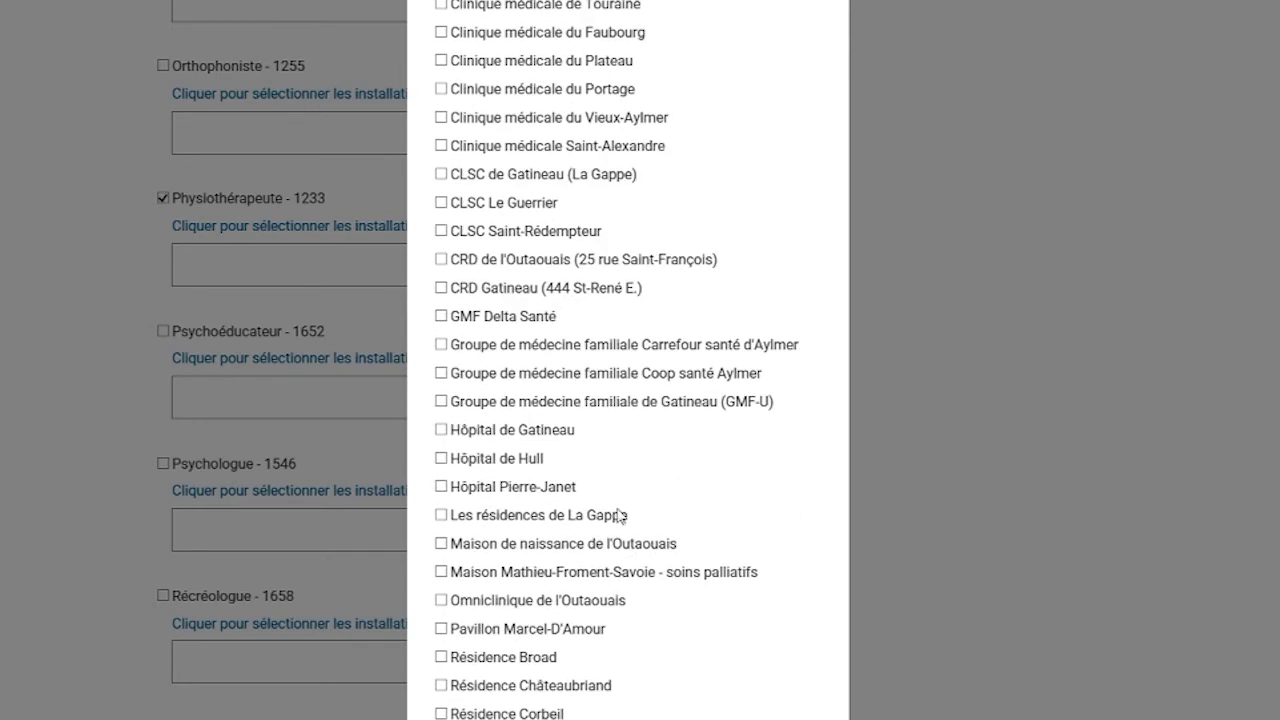
{"action": "left_click", "coordinate": [441, 459]}
{"action": "left_click", "coordinate": [441, 430]}
{"action": "scroll", "coordinate": [617, 437], "scroll_direction": "down", "scroll_amount": 2}
{"action": "scroll", "coordinate": [617, 437], "scroll_direction": "down", "scroll_amount": 18}
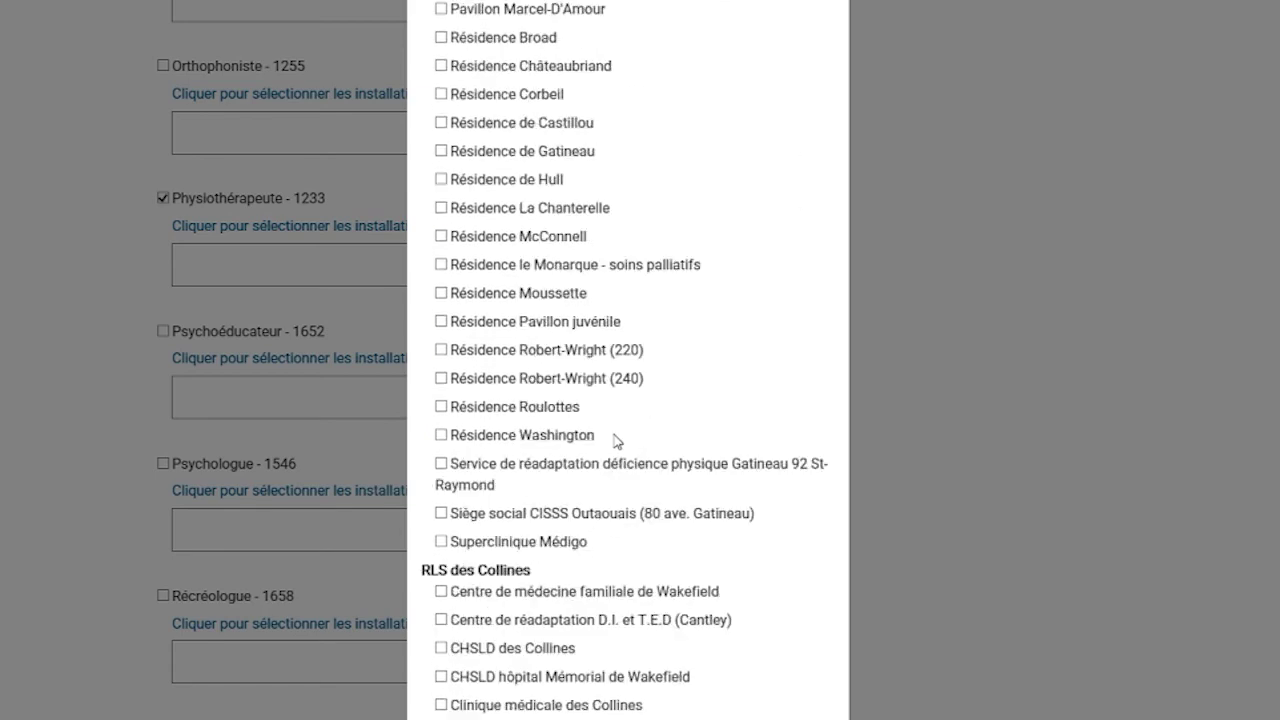
{"action": "scroll", "coordinate": [617, 452], "scroll_direction": "down", "scroll_amount": 3}
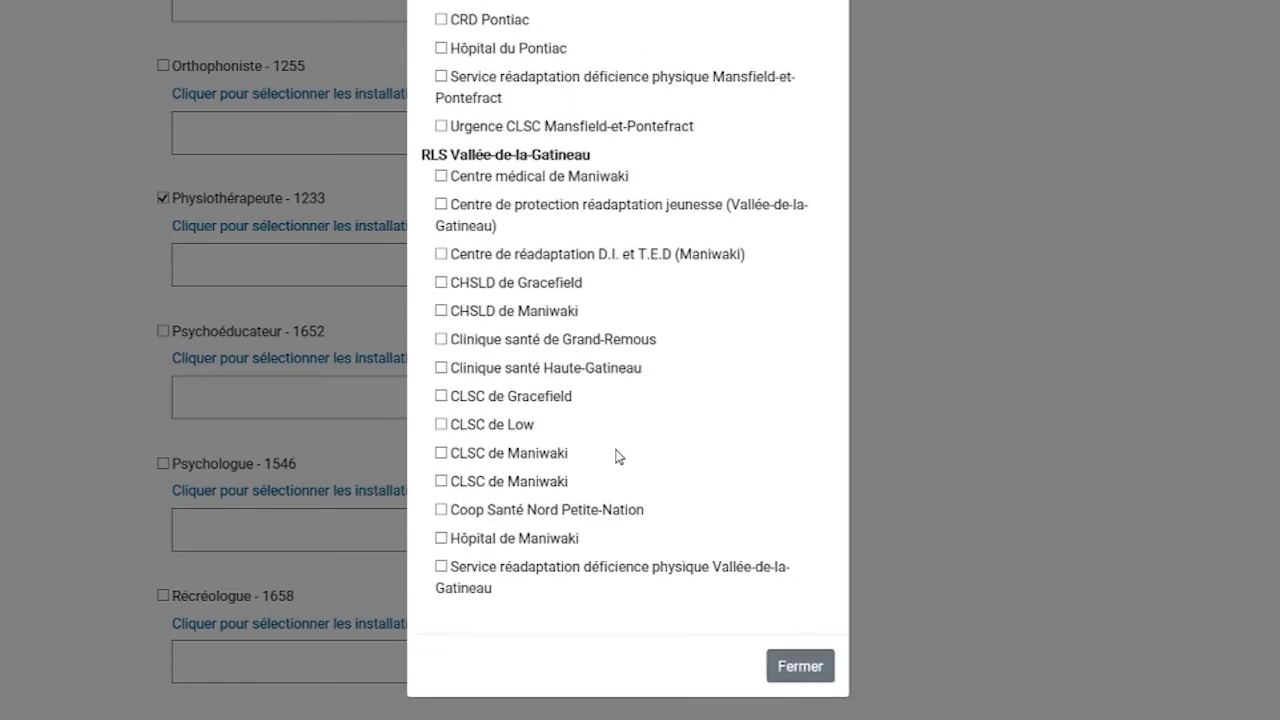
{"action": "left_click", "coordinate": [800, 667]}
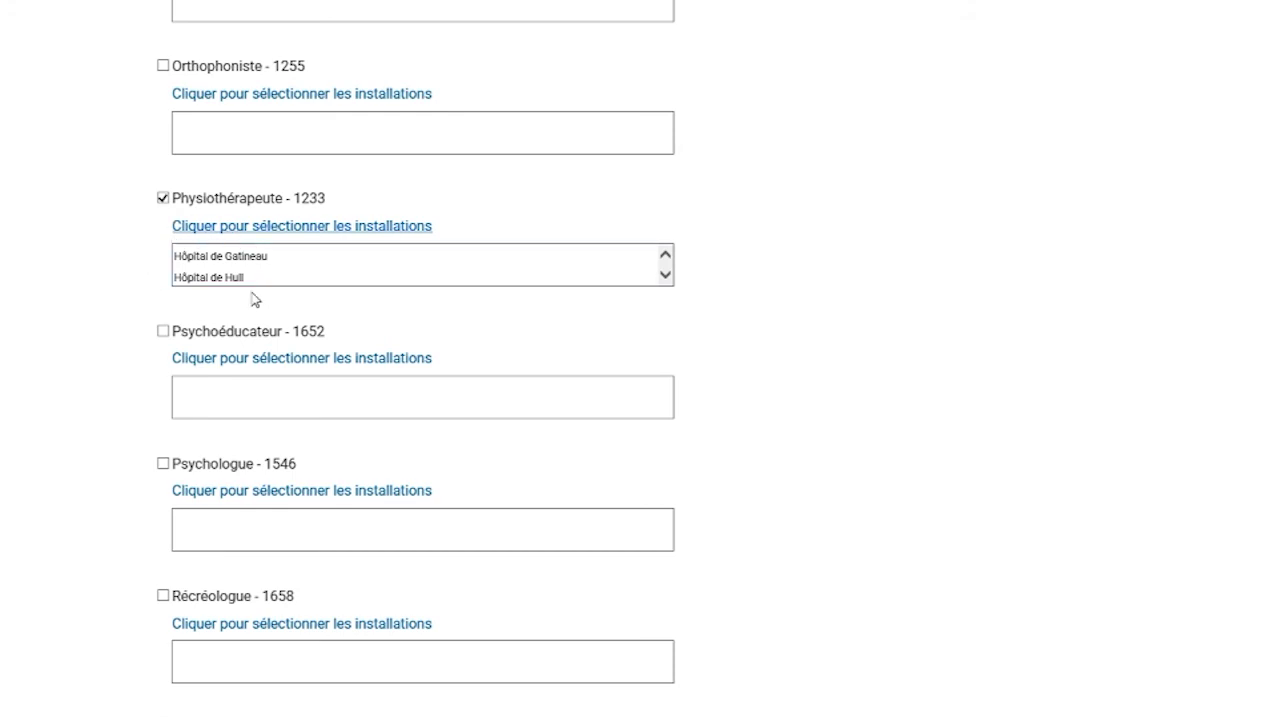
- Tick the Signature checkbox at the bottom of the form
{"action": "scroll", "coordinate": [250, 295], "scroll_direction": "down", "scroll_amount": 15}
{"action": "scroll", "coordinate": [250, 305], "scroll_direction": "down", "scroll_amount": 20}
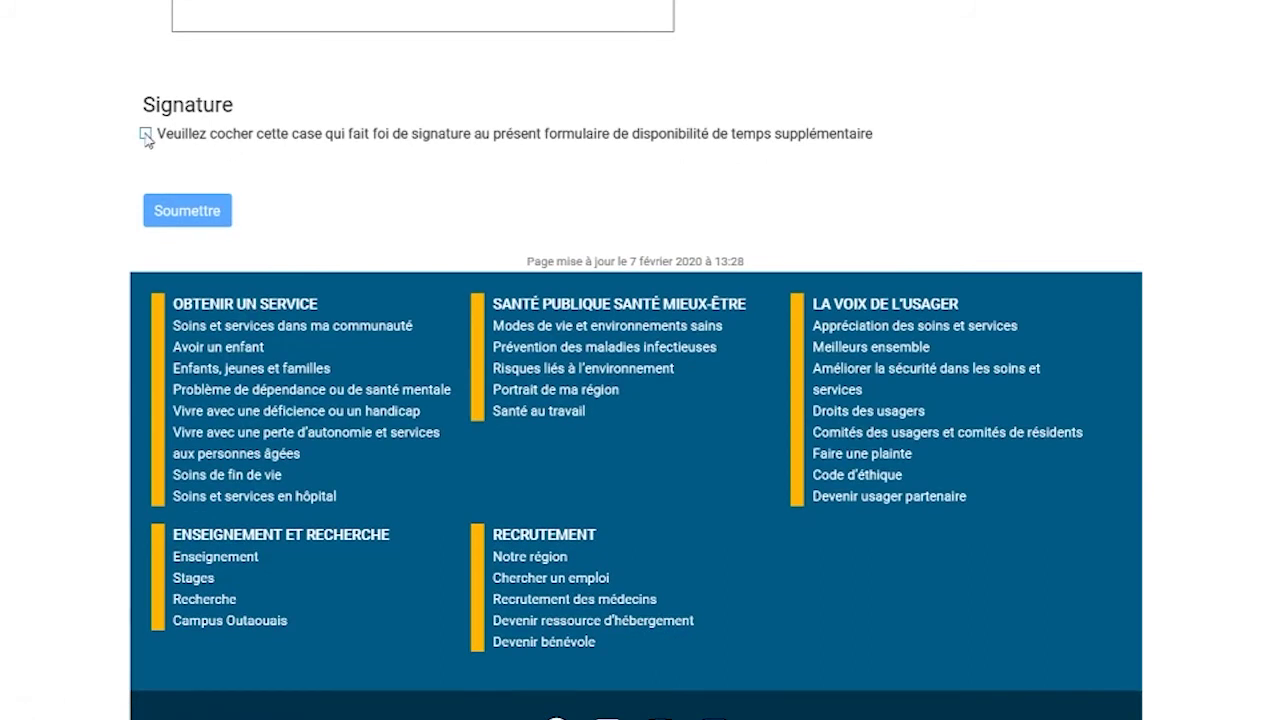
{"action": "left_click", "coordinate": [145, 133]}
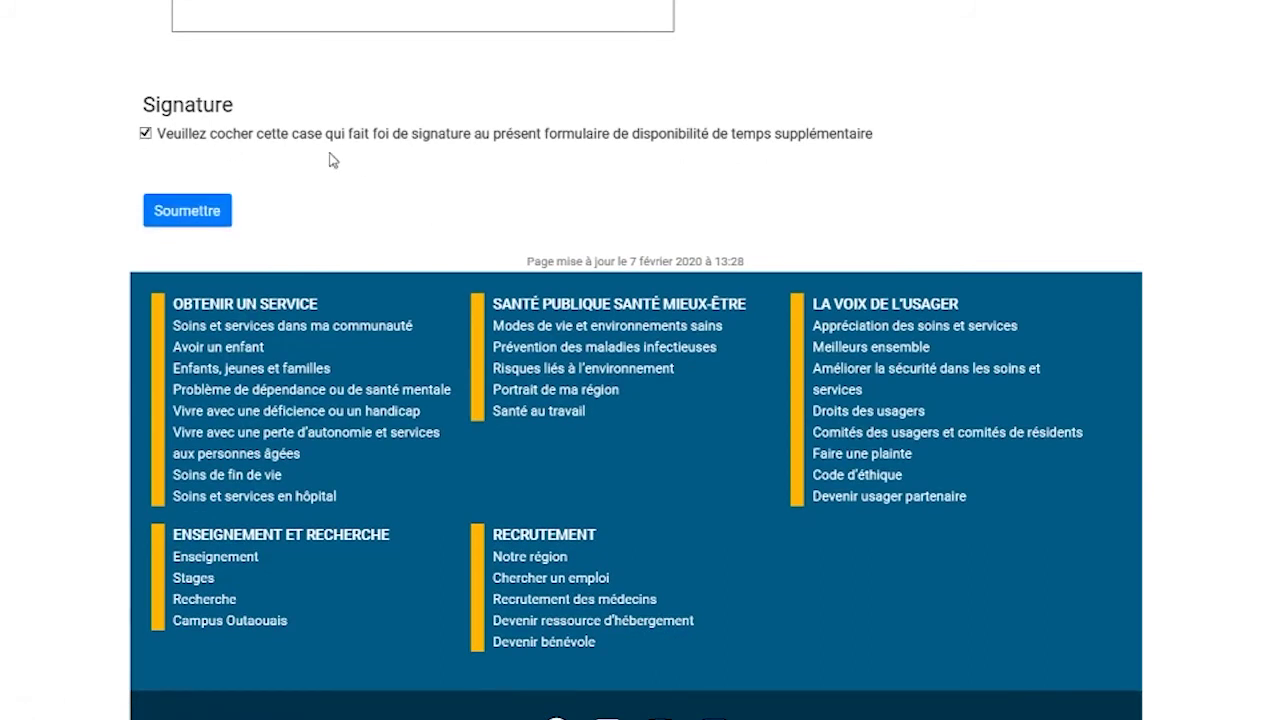